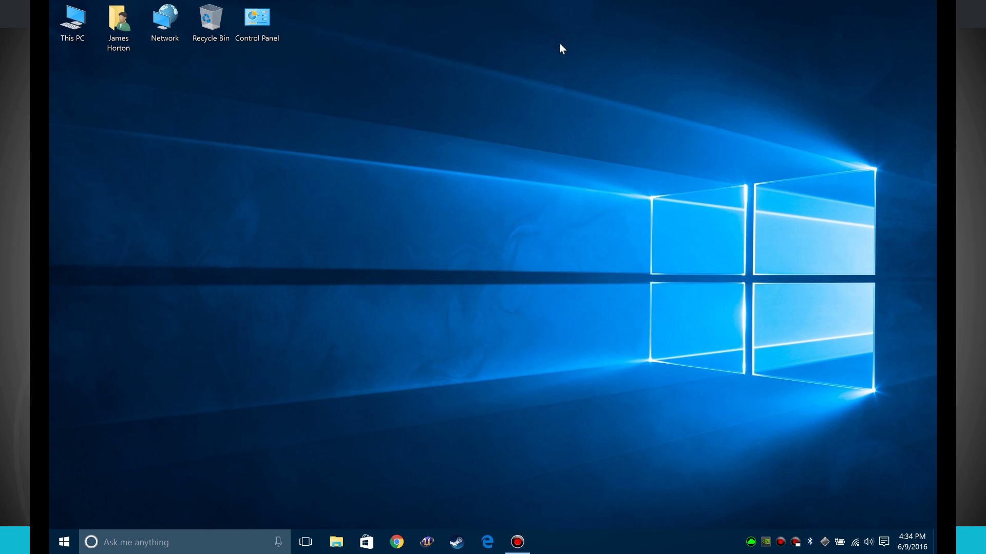
- Go from the Start menu into Settings and on to Update & Security
{"action": "left_click", "coordinate": [55, 549]}
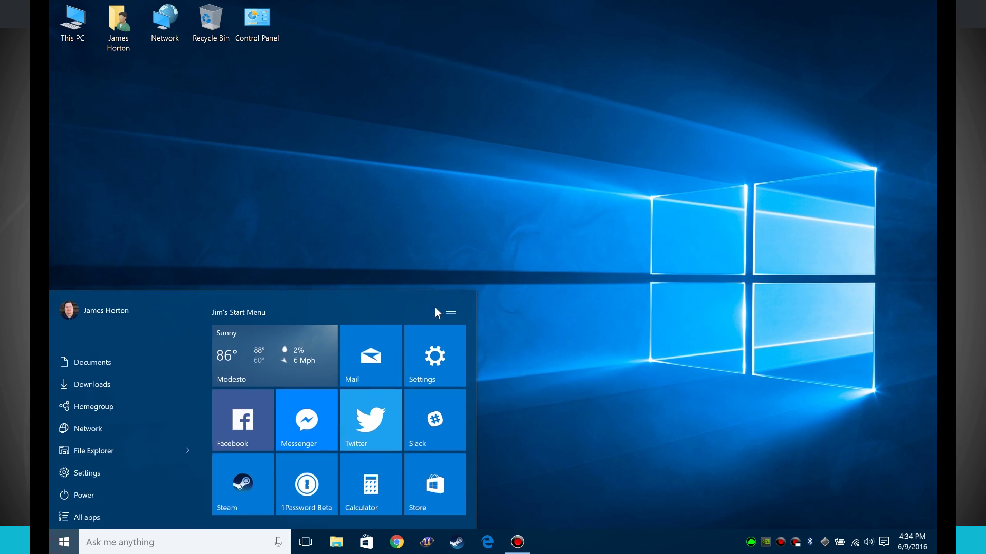
{"action": "left_click", "coordinate": [449, 341]}
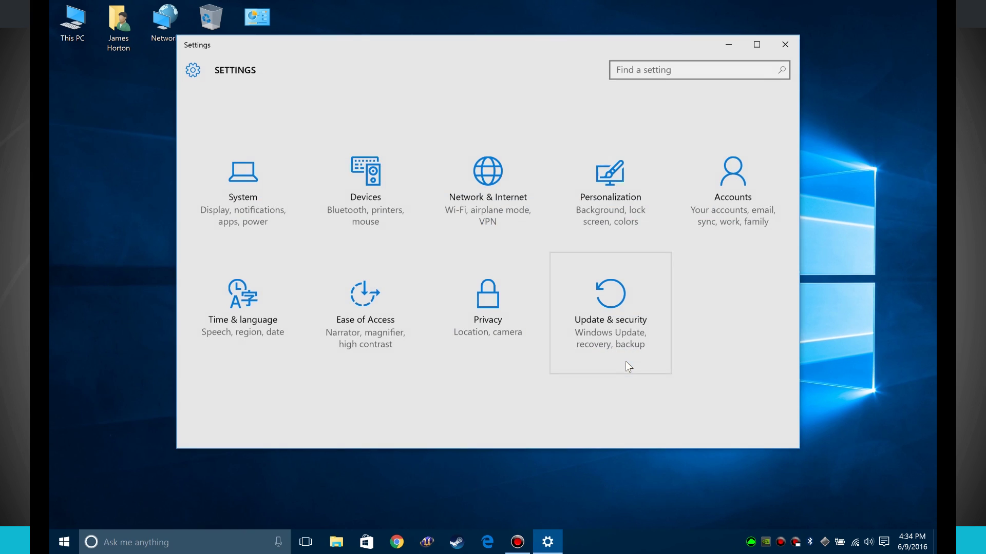
{"action": "left_click", "coordinate": [633, 311]}
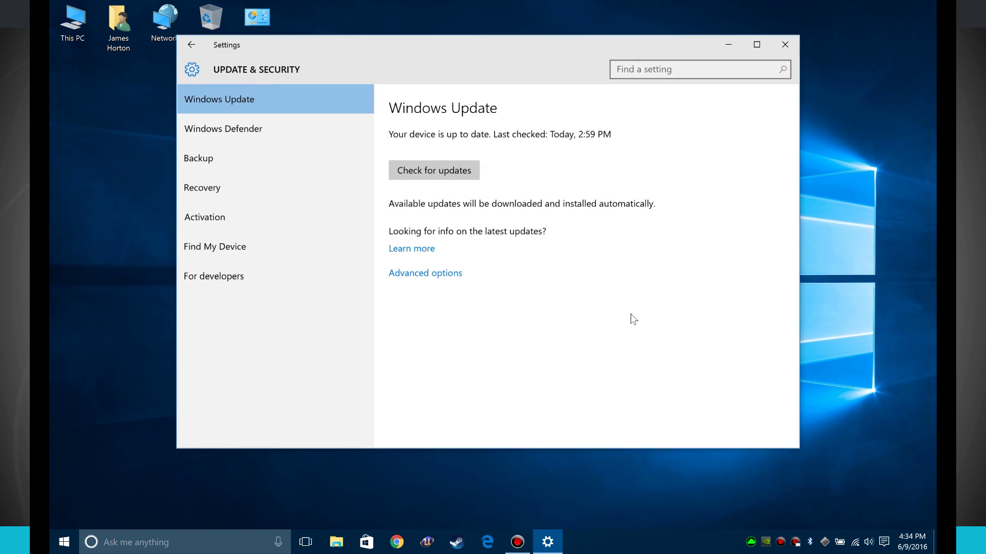
- Select Find My Device in the Update & Security sidebar to confirm it is on
{"action": "left_click", "coordinate": [256, 250]}
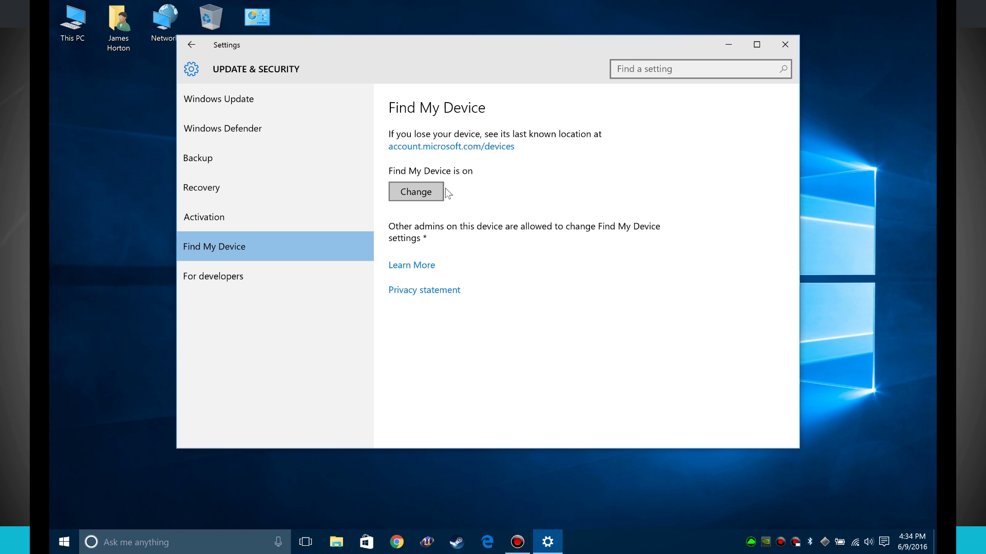
- Follow the account.microsoft.com/devices link and sign in to list macbook10 and DESKTOP-JIM
{"action": "left_click", "coordinate": [467, 146]}
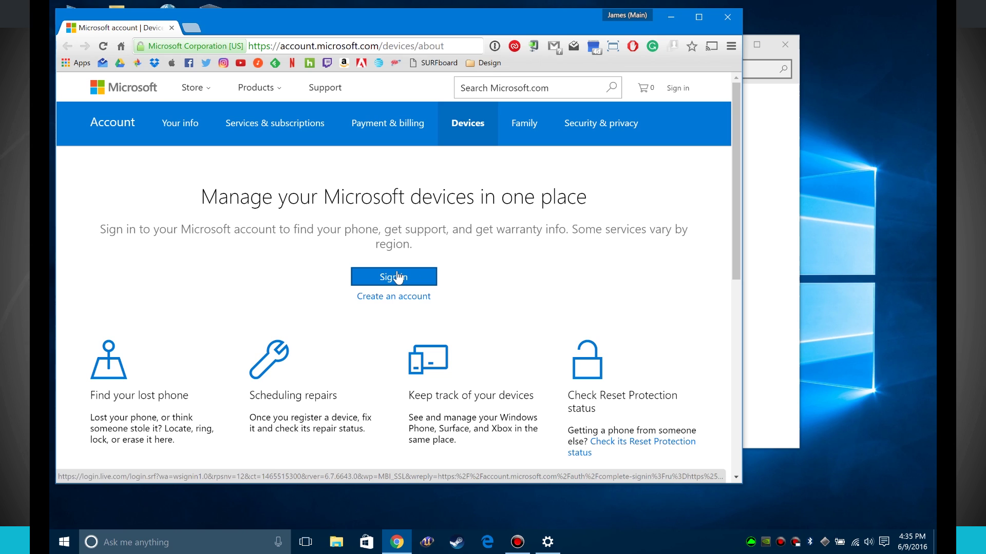
{"action": "left_click", "coordinate": [395, 277]}
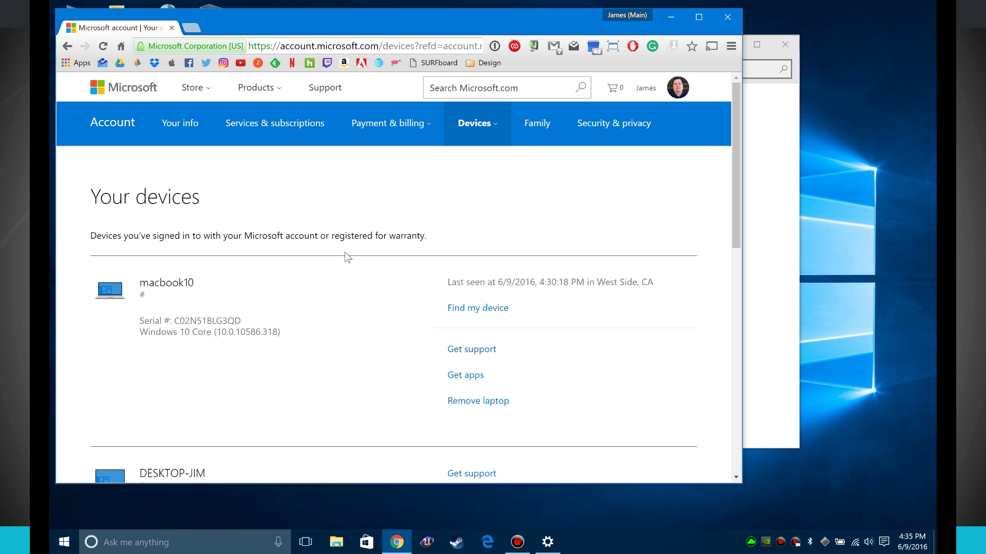
{"action": "scroll", "coordinate": [345, 257], "scroll_direction": "down", "scroll_amount": 1}
{"action": "scroll", "coordinate": [346, 258], "scroll_direction": "down", "scroll_amount": 1}
{"action": "scroll", "coordinate": [346, 257], "scroll_direction": "down", "scroll_amount": 1}
{"action": "scroll", "coordinate": [346, 257], "scroll_direction": "down", "scroll_amount": 1}
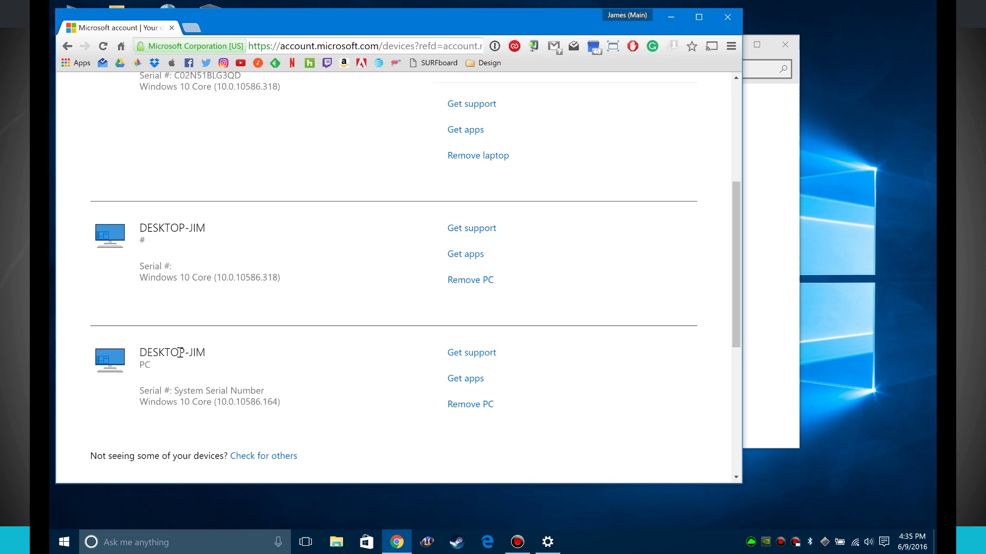
{"action": "scroll", "coordinate": [179, 353], "scroll_direction": "up", "scroll_amount": 1}
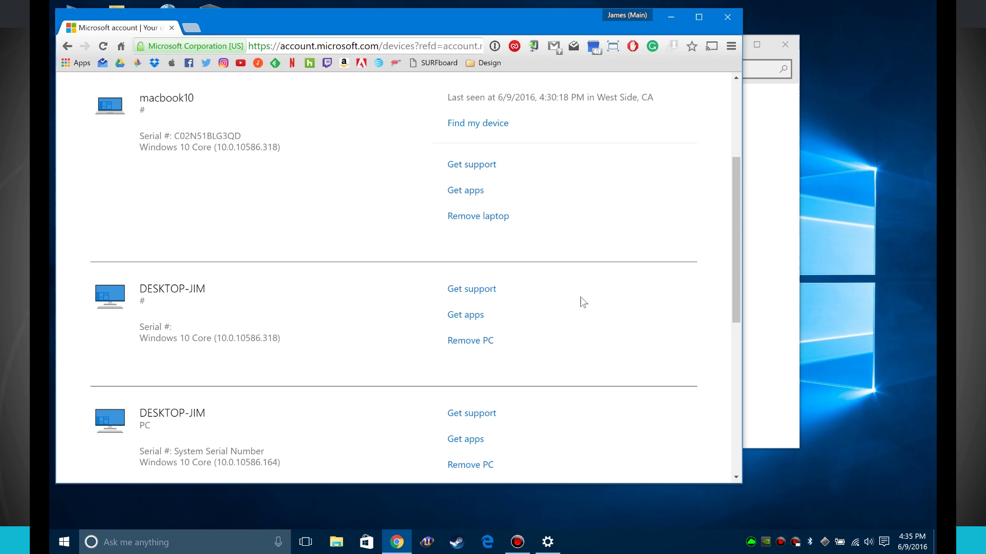
{"action": "scroll", "coordinate": [579, 300], "scroll_direction": "down", "scroll_amount": 1}
{"action": "scroll", "coordinate": [579, 300], "scroll_direction": "up", "scroll_amount": 2}
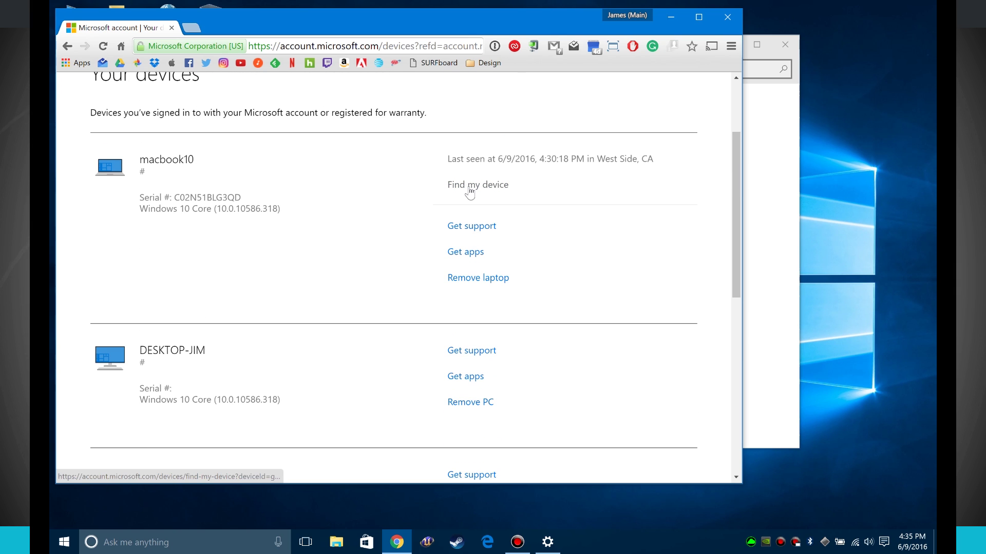
{"action": "left_click", "coordinate": [468, 187]}
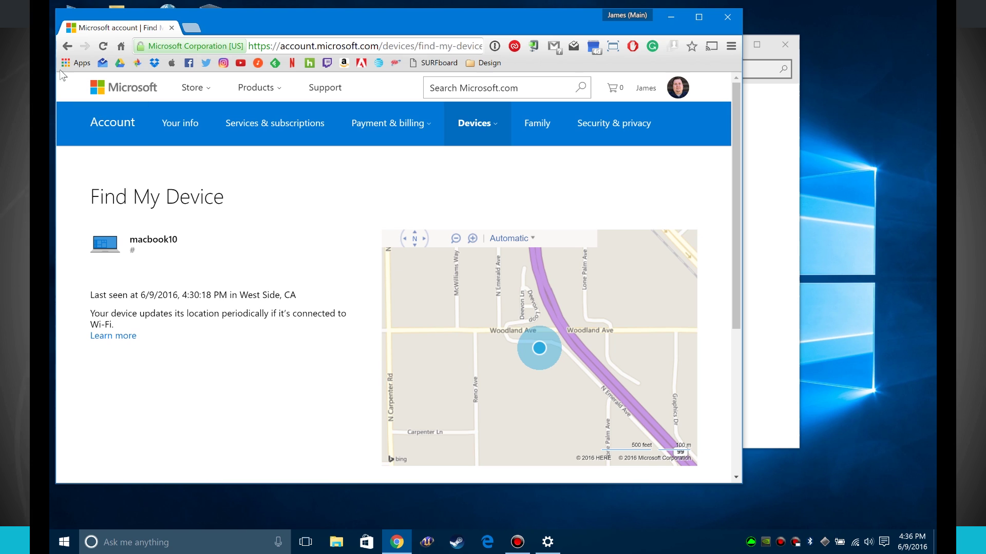
- Switch between Settings and the Chrome location map, ending with Find My Device in front
{"action": "left_click", "coordinate": [748, 136]}
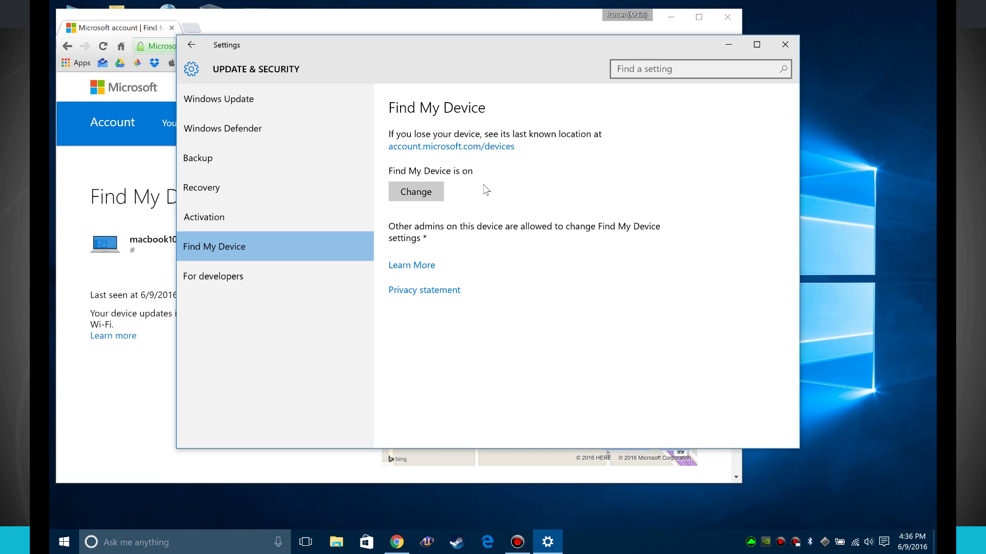
{"action": "left_click", "coordinate": [170, 186]}
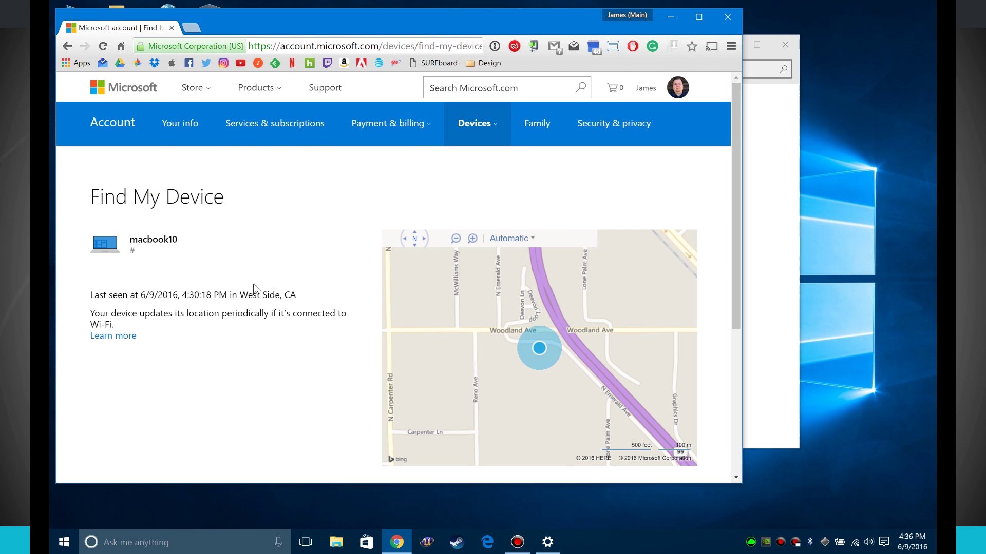
{"action": "left_click", "coordinate": [763, 168]}
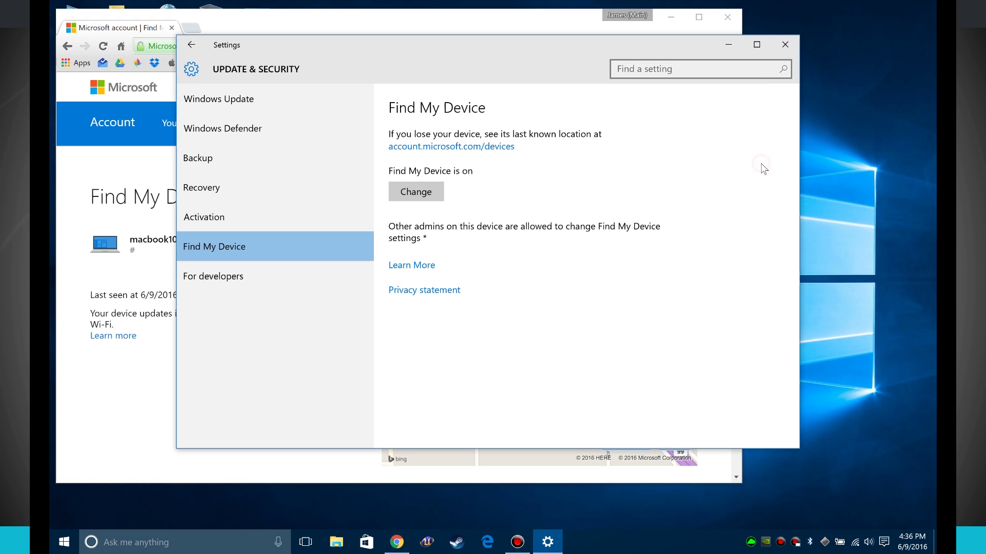